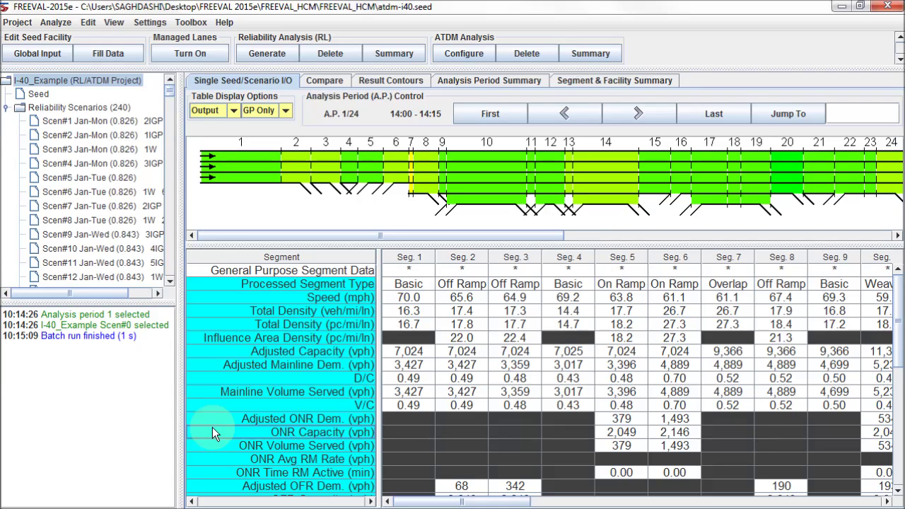
Open ATDM Scenario Selection for the I-40 example's reliability scenarios under ATDM Analysis.
click(464, 54)
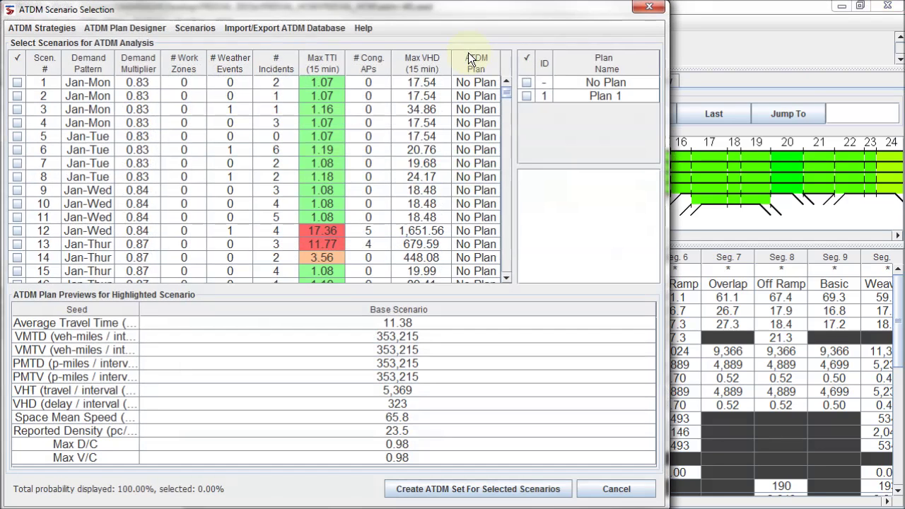
drag(286, 9, 402, 11)
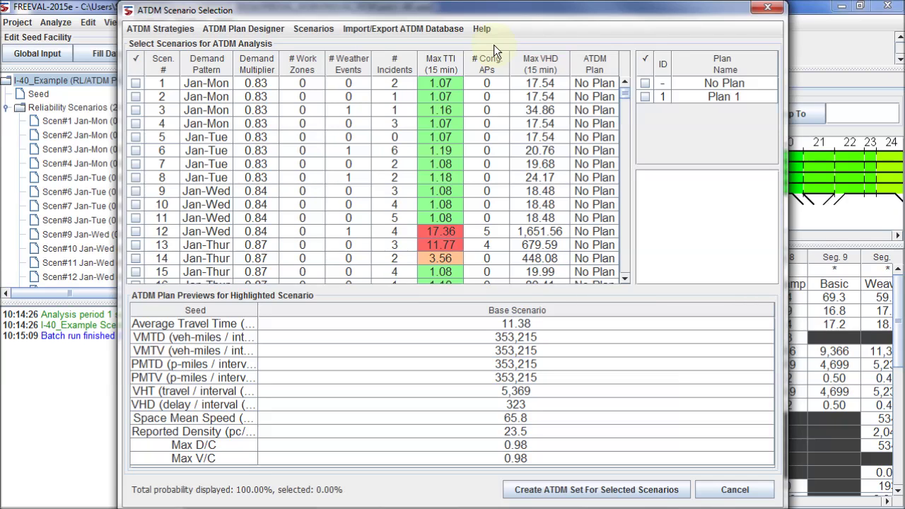
click(350, 70)
click(351, 70)
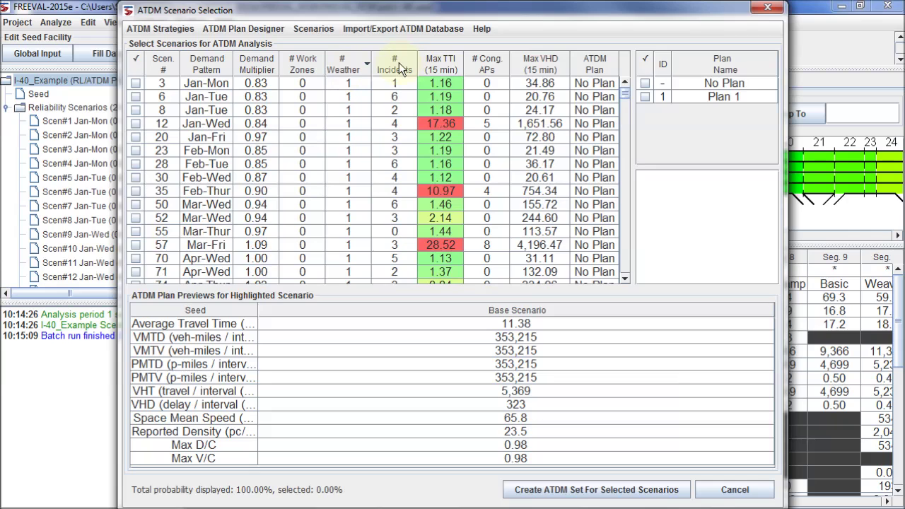
click(398, 63)
click(399, 63)
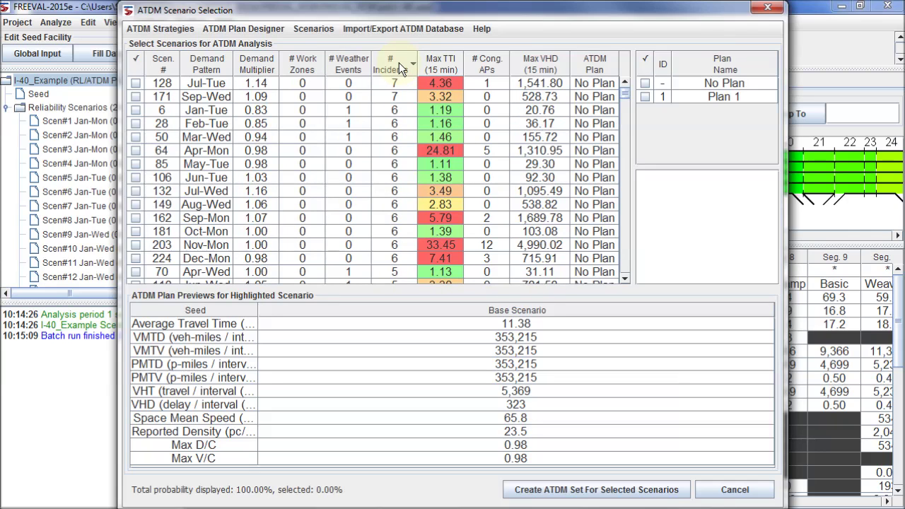
click(161, 65)
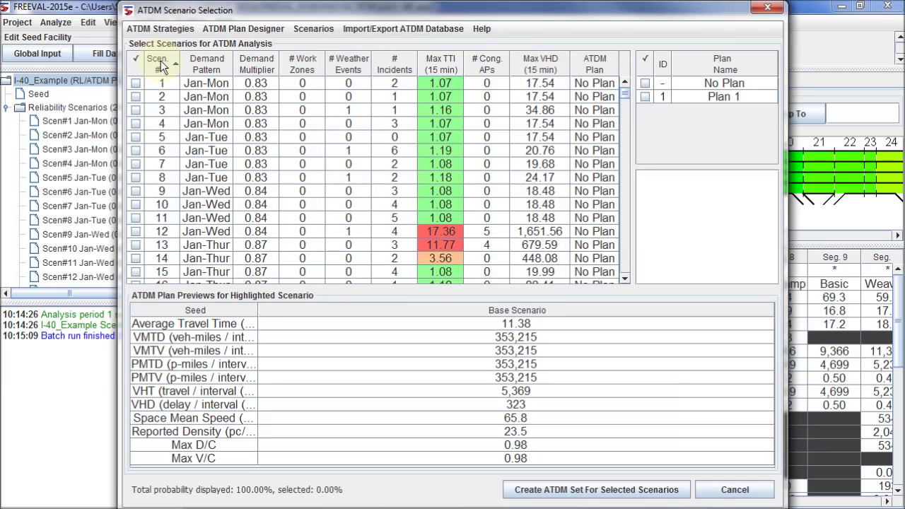
click(162, 67)
click(164, 67)
click(312, 350)
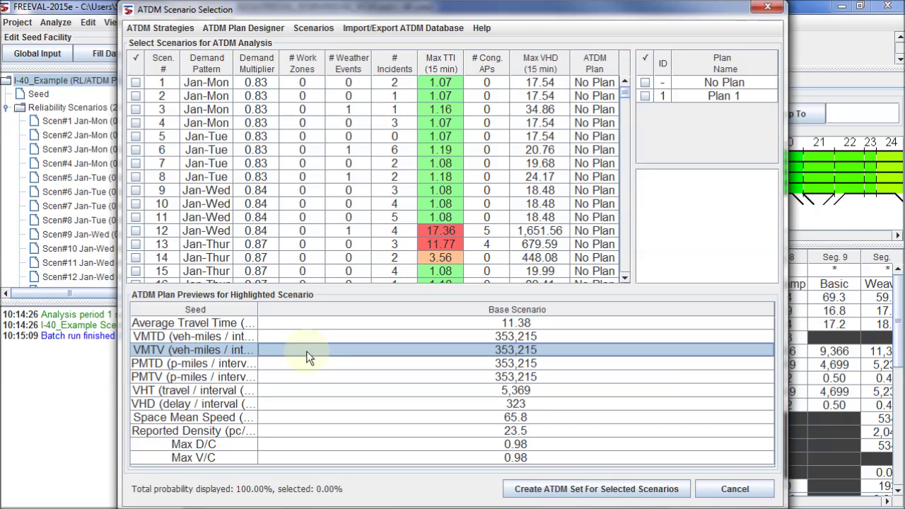
click(168, 29)
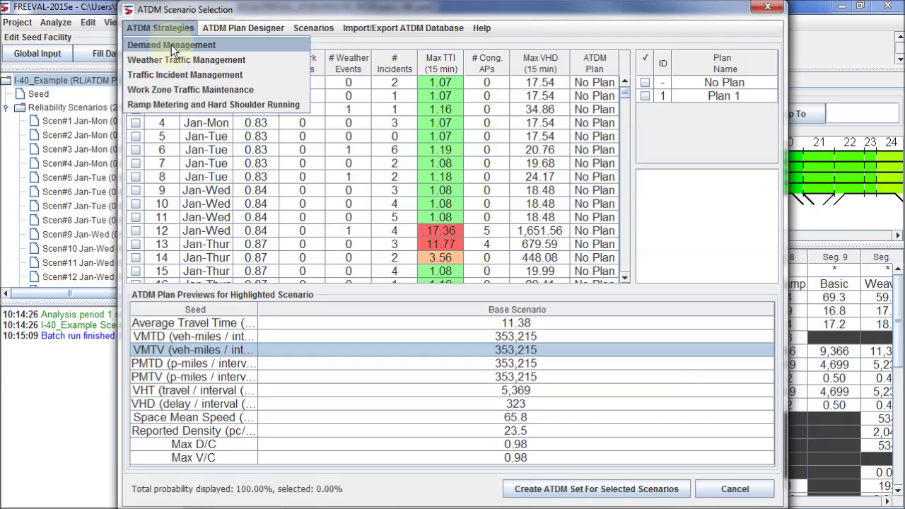
Give the On-Site Traffic Management Teams incident strategy a 15 min duration reduction.
click(171, 45)
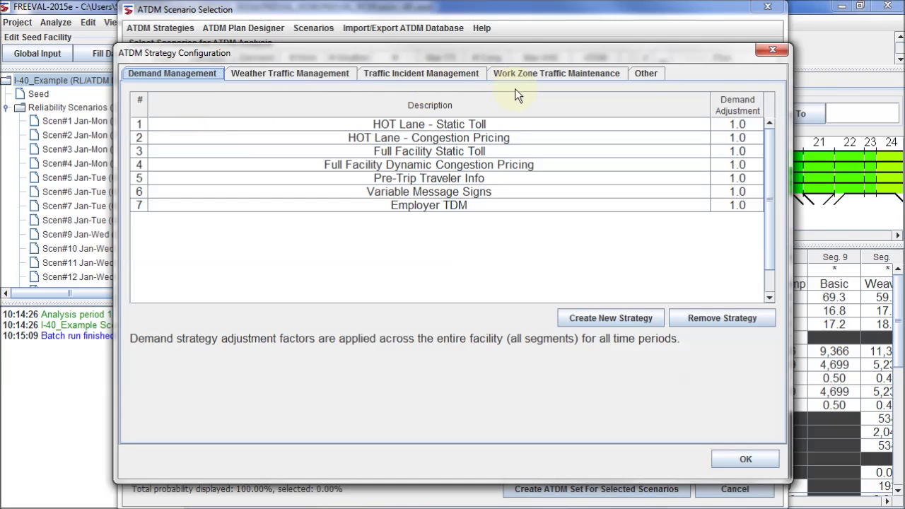
click(652, 74)
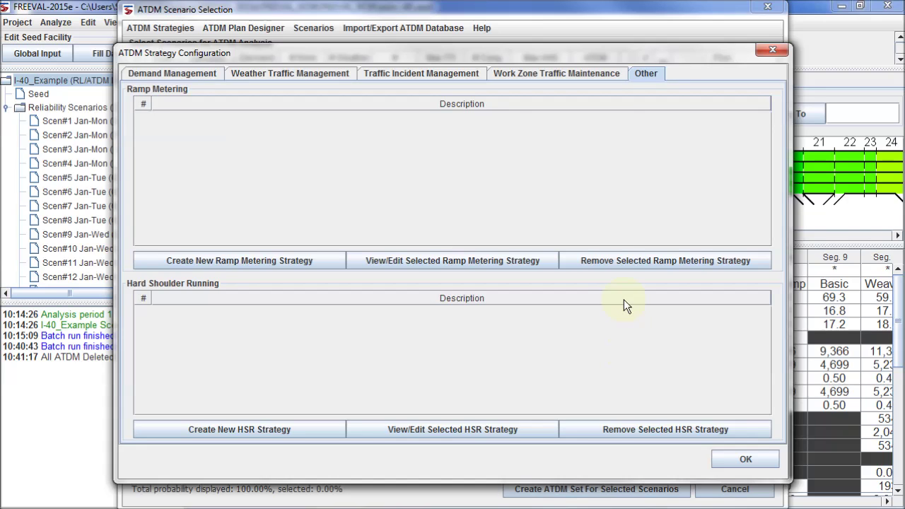
click(464, 75)
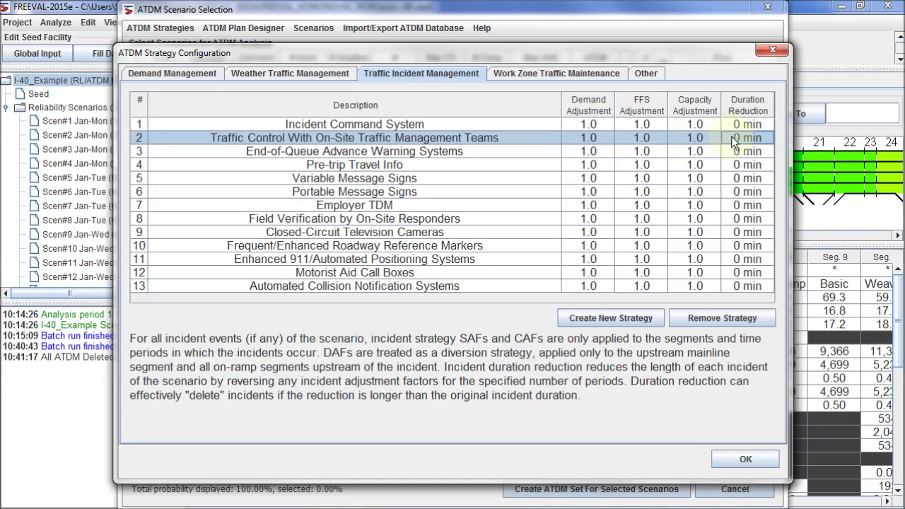
click(761, 137)
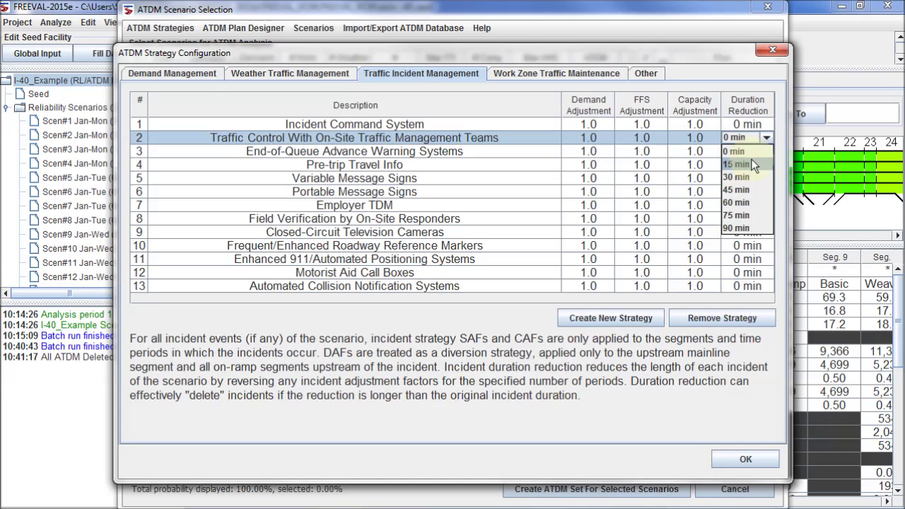
click(753, 165)
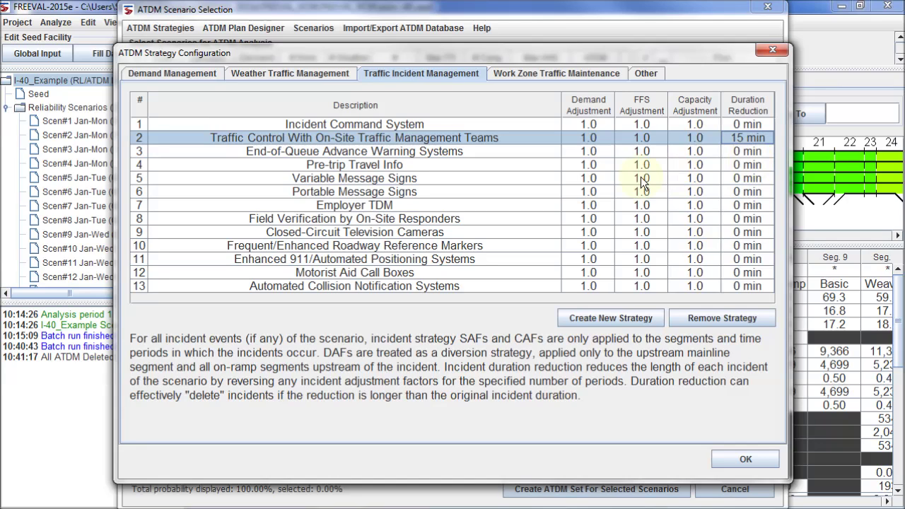
Change the Variable Message Signs demand adjustment to 0.9 and confirm the strategy settings.
click(598, 181)
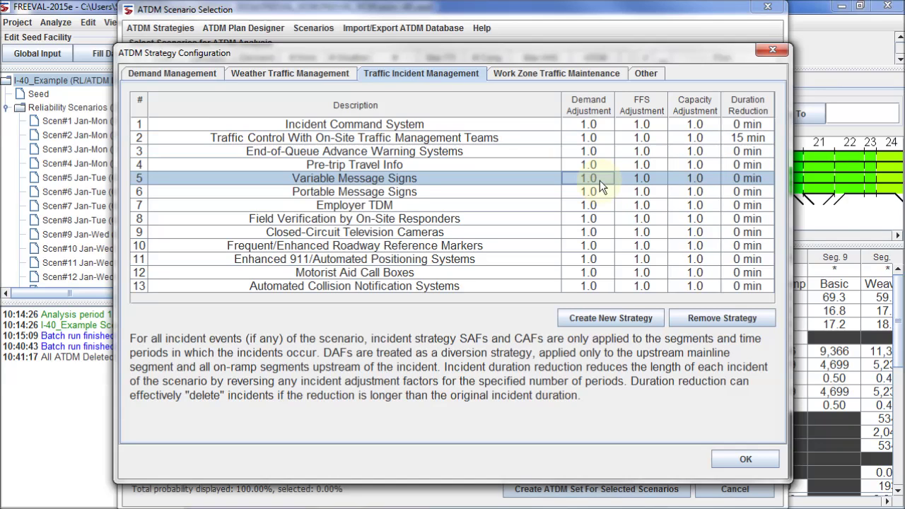
double_click(601, 180)
key(BackSpace)
key(BackSpace)
key(BackSpace)
text(0.9)
click(624, 175)
click(745, 458)
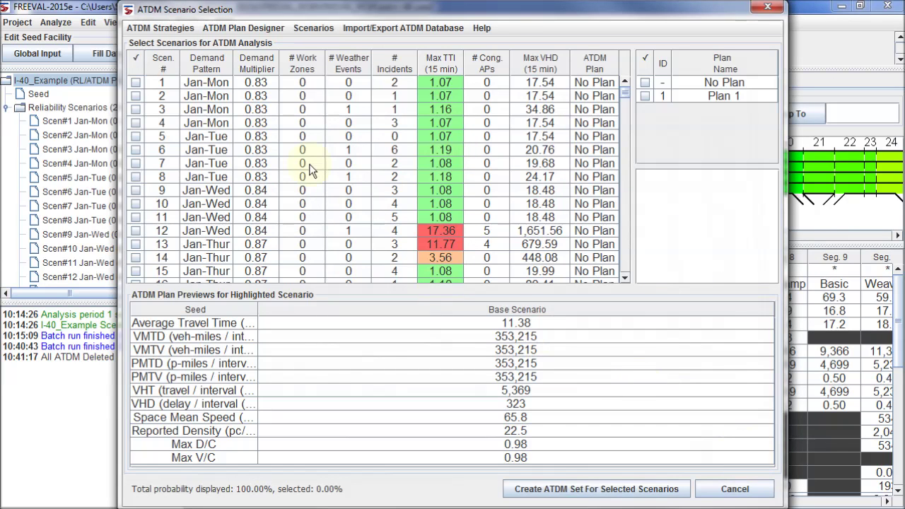
In ATDM Plan Designer, include Variable Message Signs and on-site traffic management teams in Plan 1.
click(274, 30)
click(245, 50)
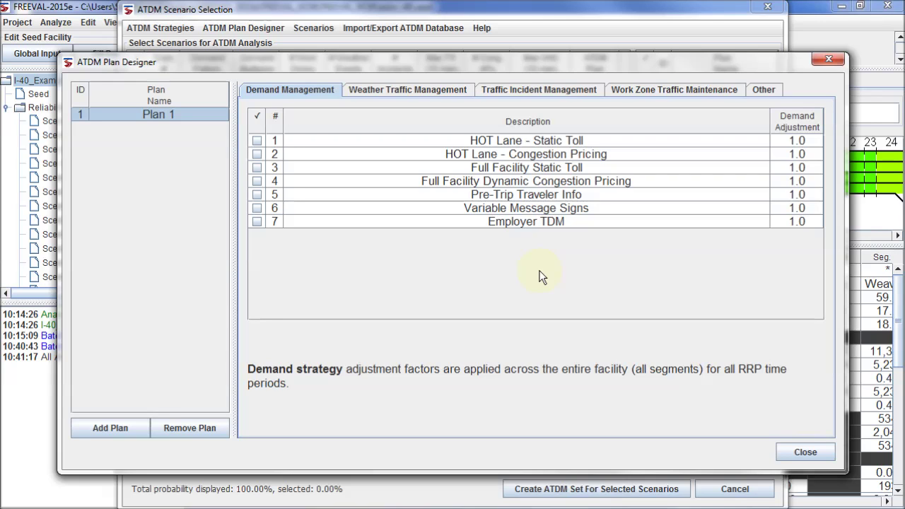
click(572, 88)
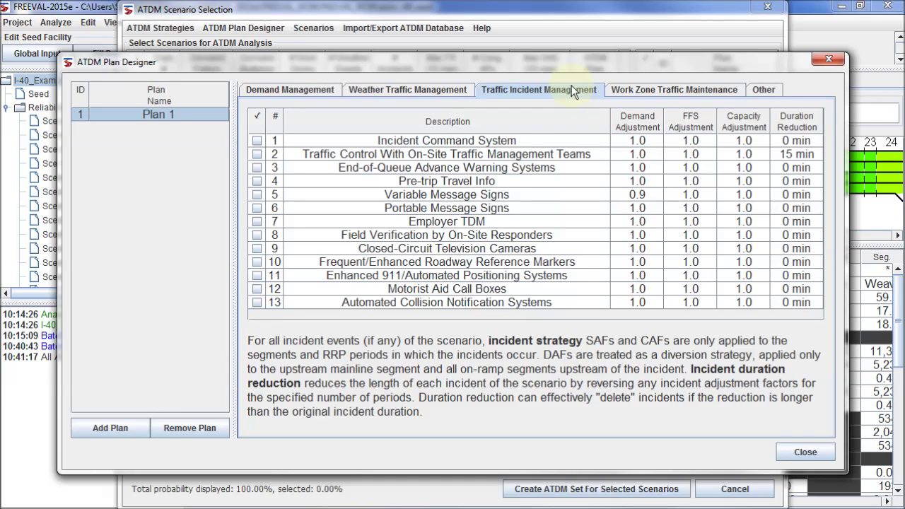
click(258, 194)
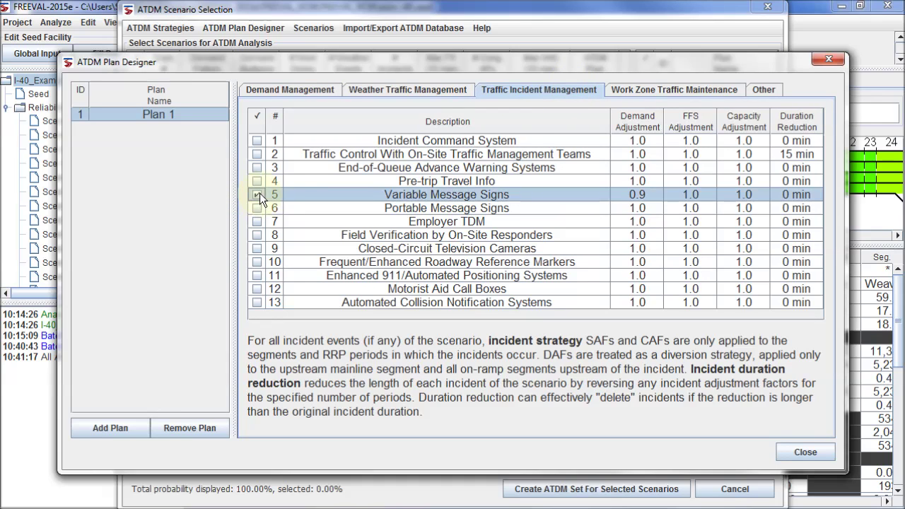
click(256, 153)
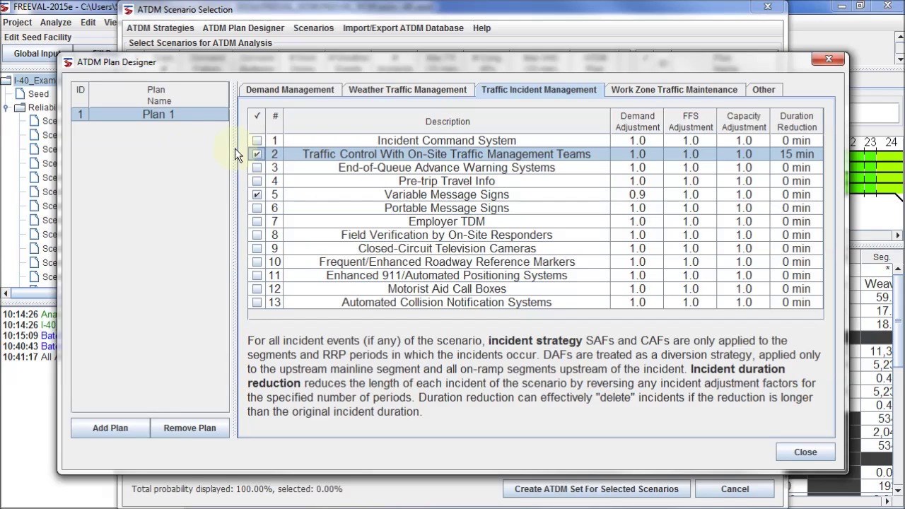
Rename Plan 1 to 'Incident Management' and finish the plan design.
double_click(173, 113)
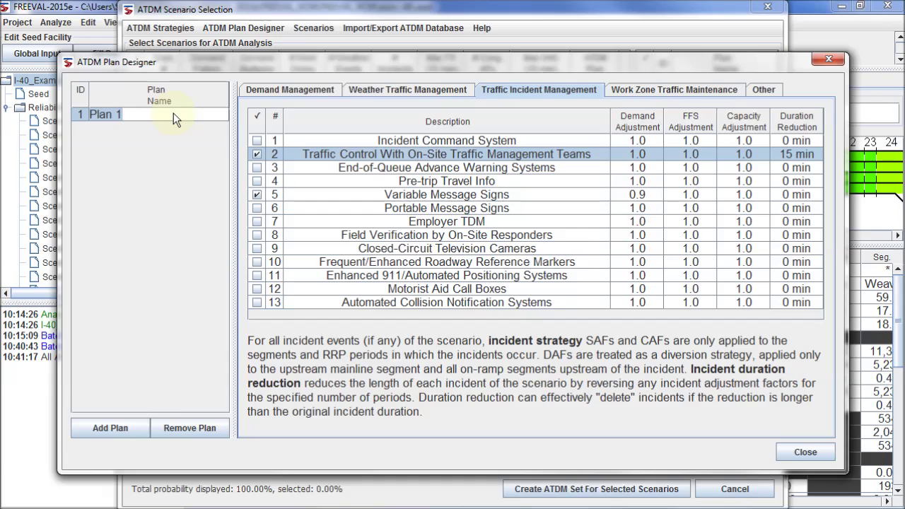
key(ctrl+a)
text(Incident Man)
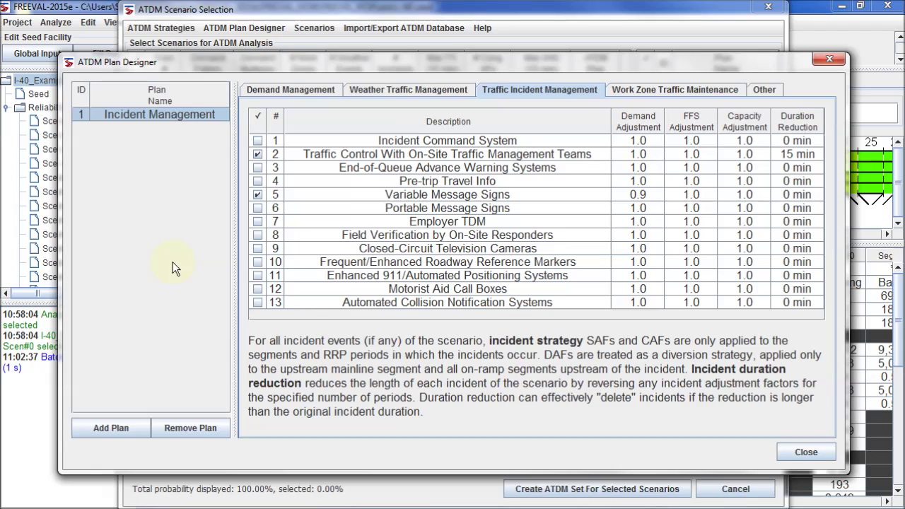
click(806, 450)
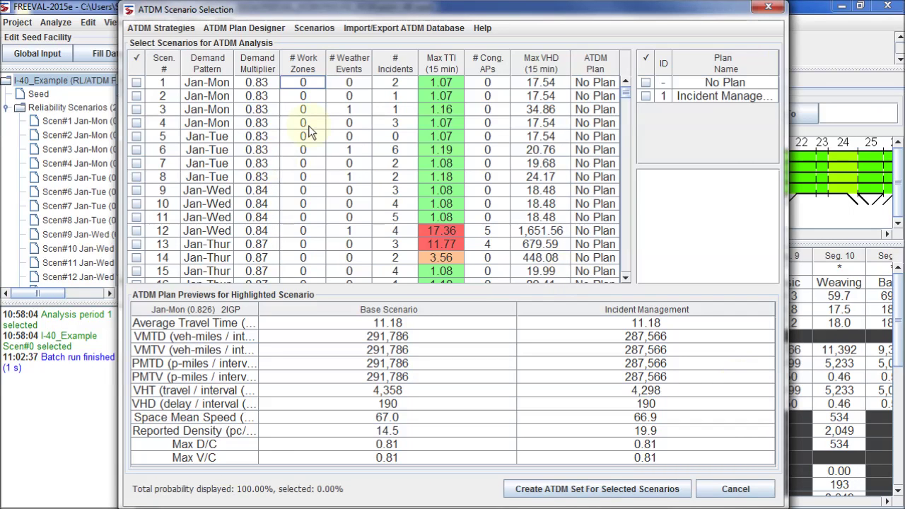
click(313, 125)
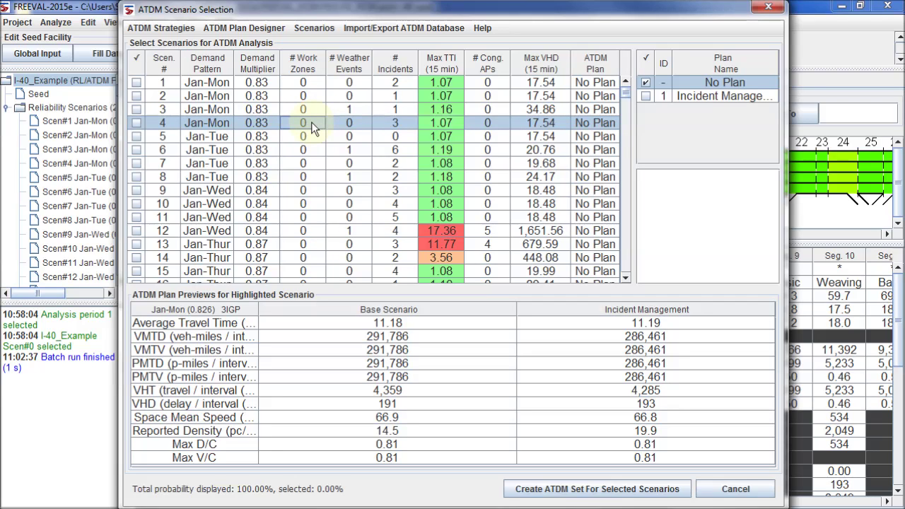
click(737, 95)
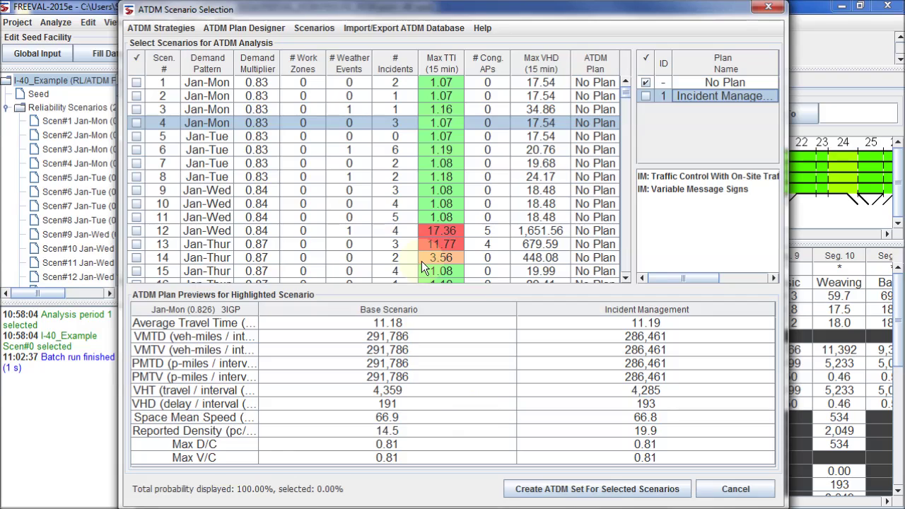
click(407, 244)
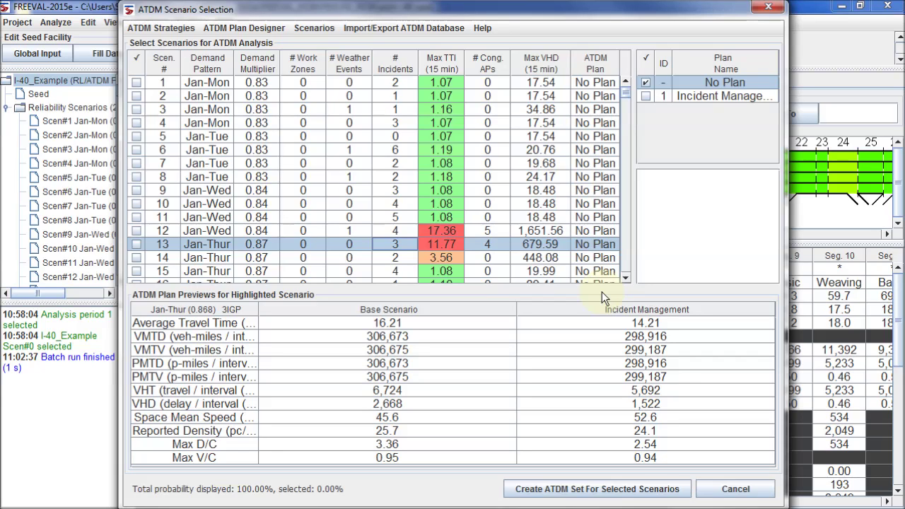
Sort scenarios by # Incidents descending and highlight all scenarios with two or more incidents.
click(400, 57)
click(402, 56)
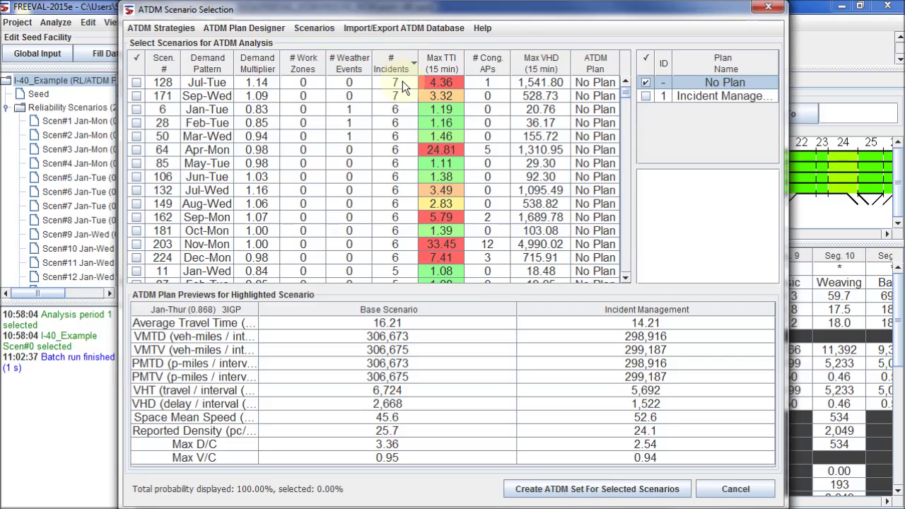
click(402, 80)
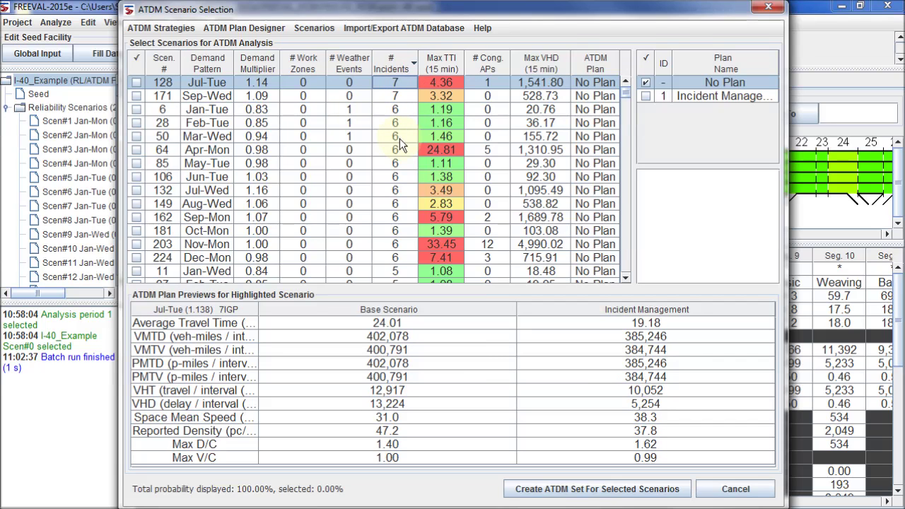
scroll(399, 138, down, 12)
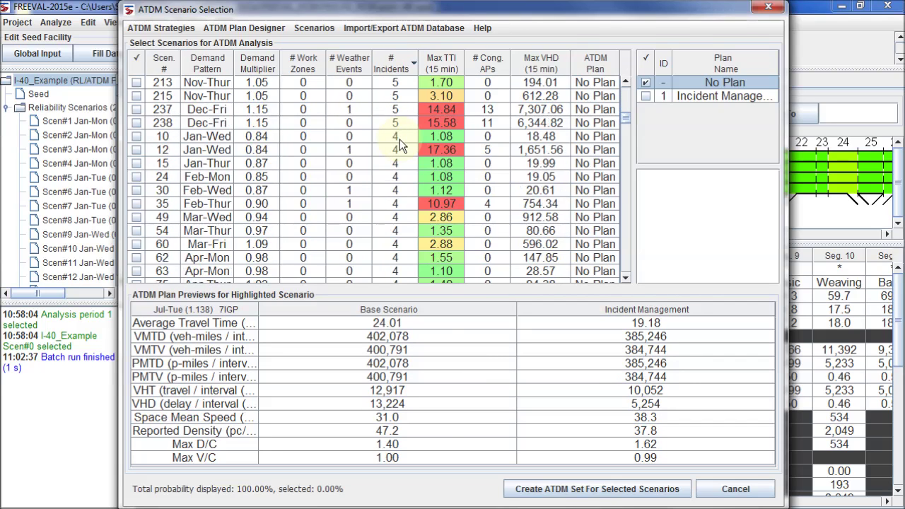
scroll(400, 145, down, 12)
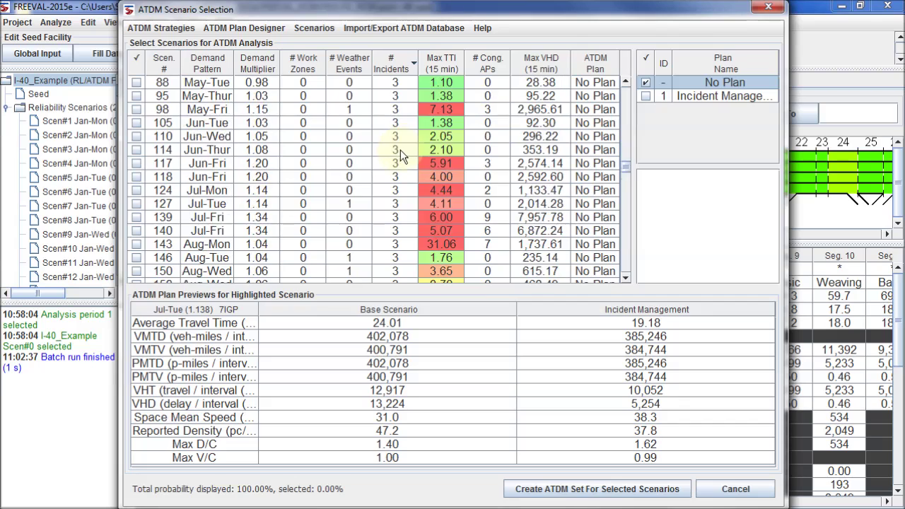
scroll(400, 150, down, 12)
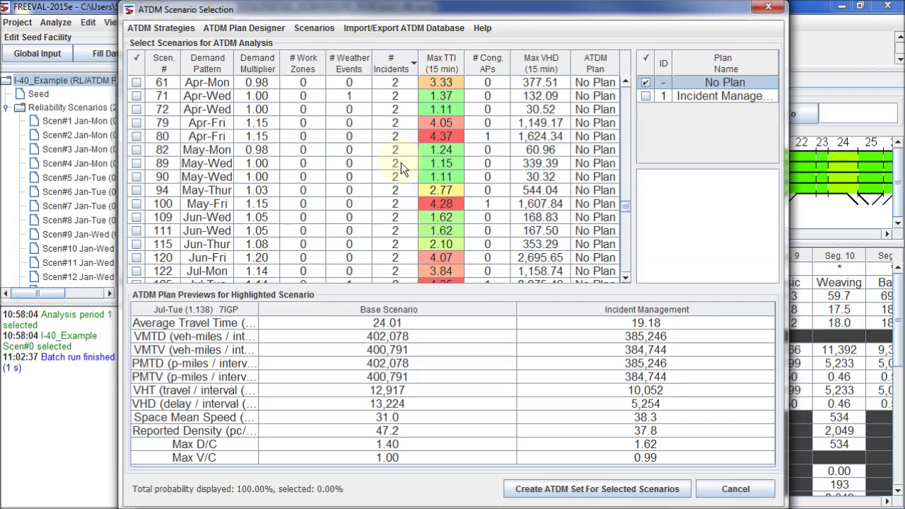
scroll(401, 162, down, 12)
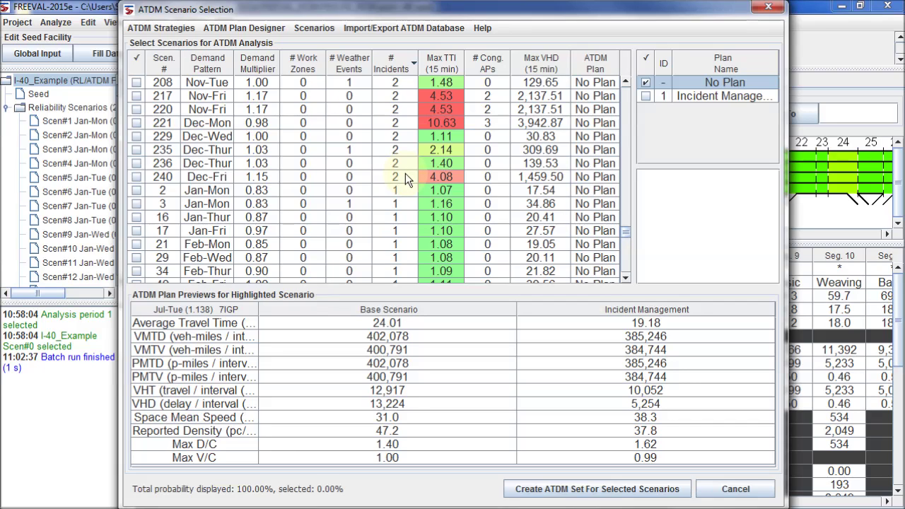
shift+click(405, 176)
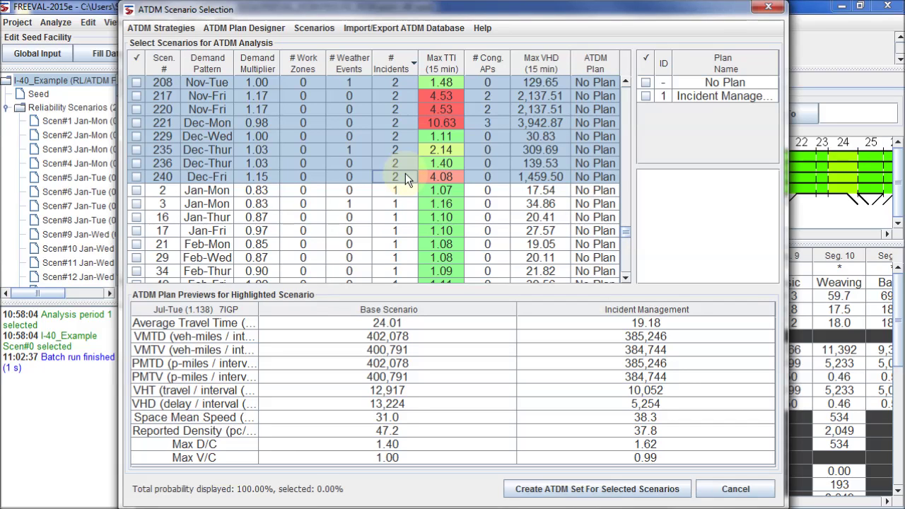
Check the highlighted scenarios, assign them the Incident Management plan, and create the ATDM set.
right_click(350, 132)
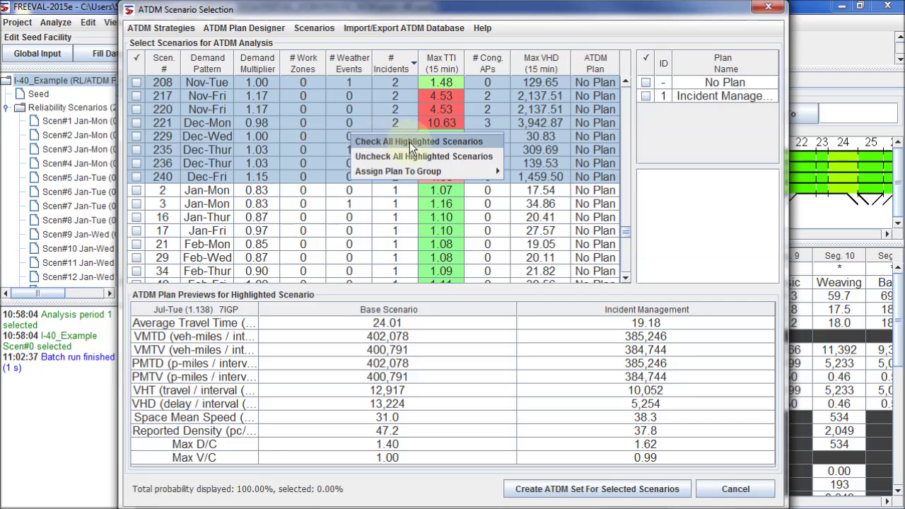
click(492, 139)
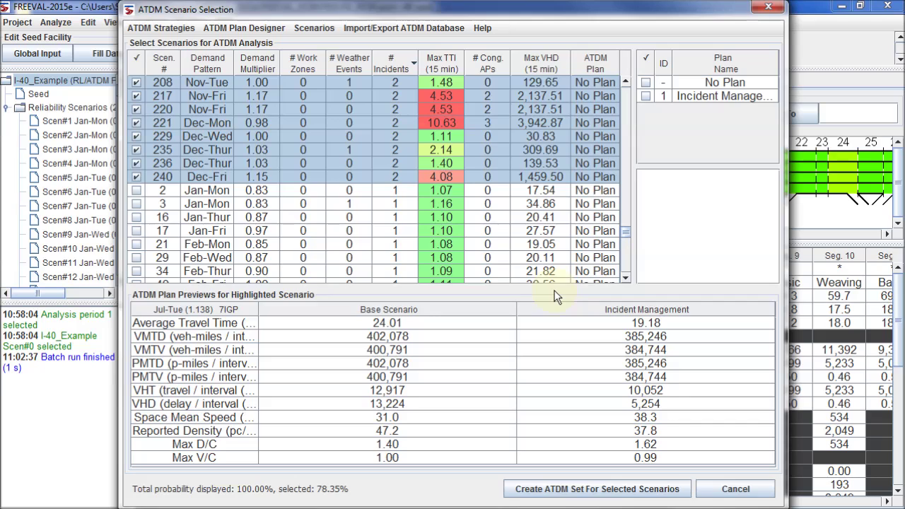
right_click(493, 148)
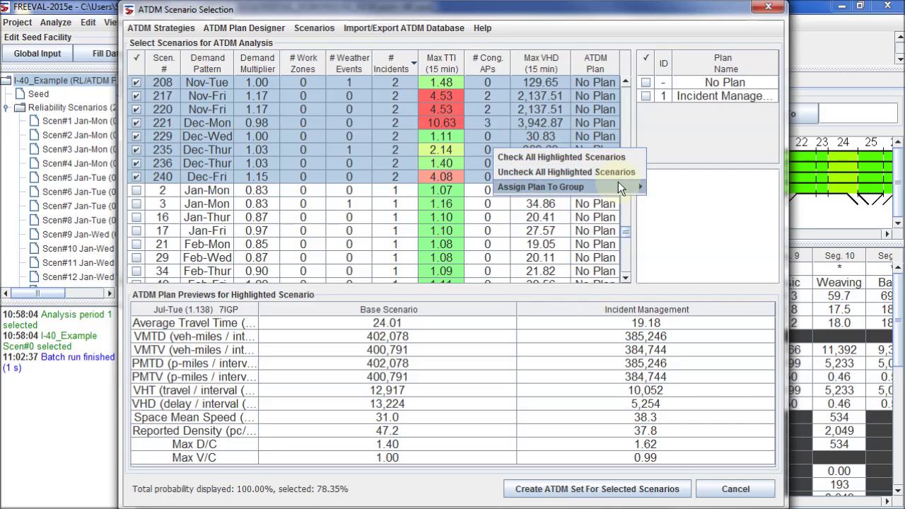
mouse_move(619, 184)
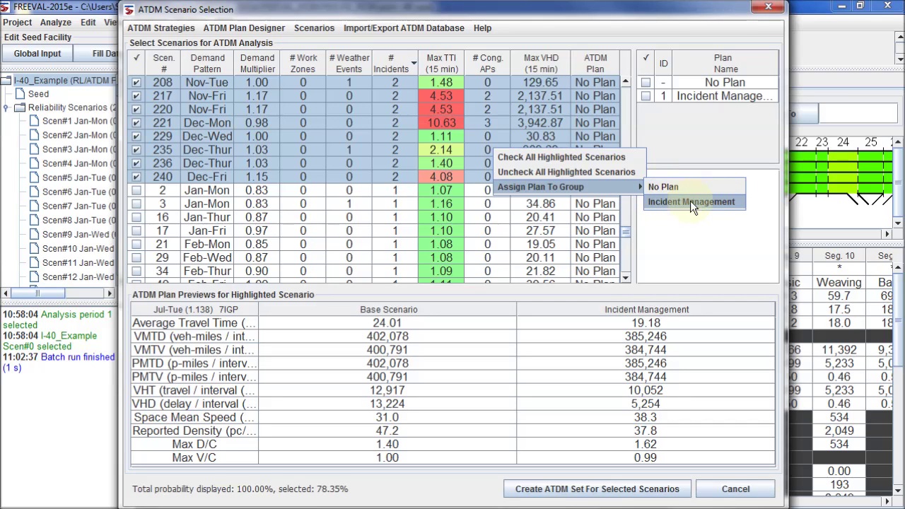
click(743, 202)
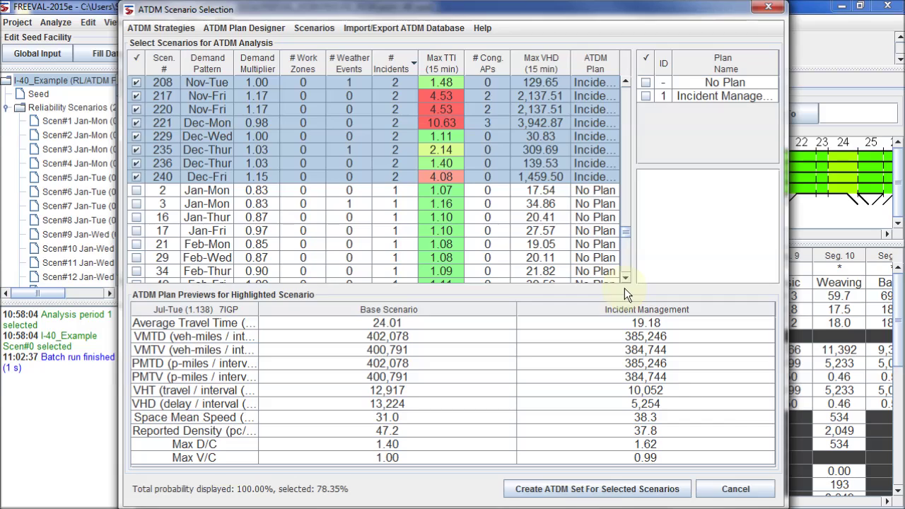
click(684, 489)
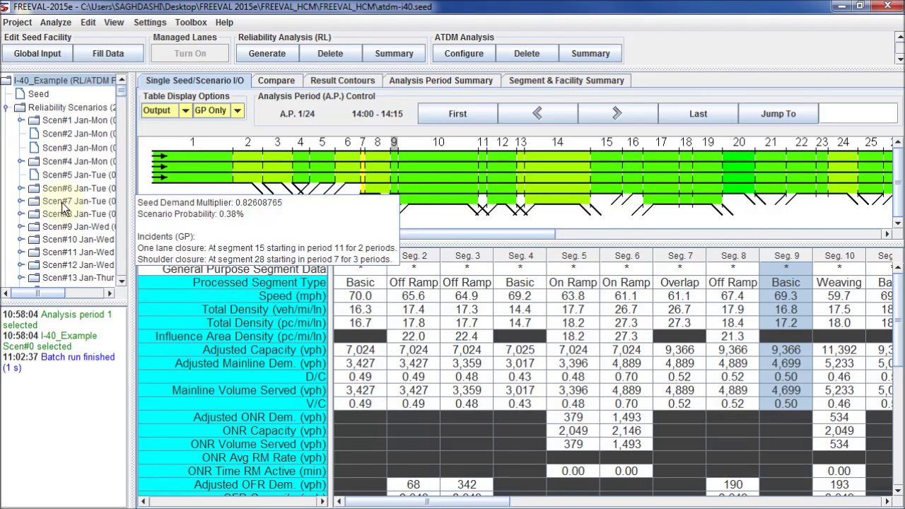
Expand Scen#13 in the tree and view its speed contours.
mouse_move(92, 278)
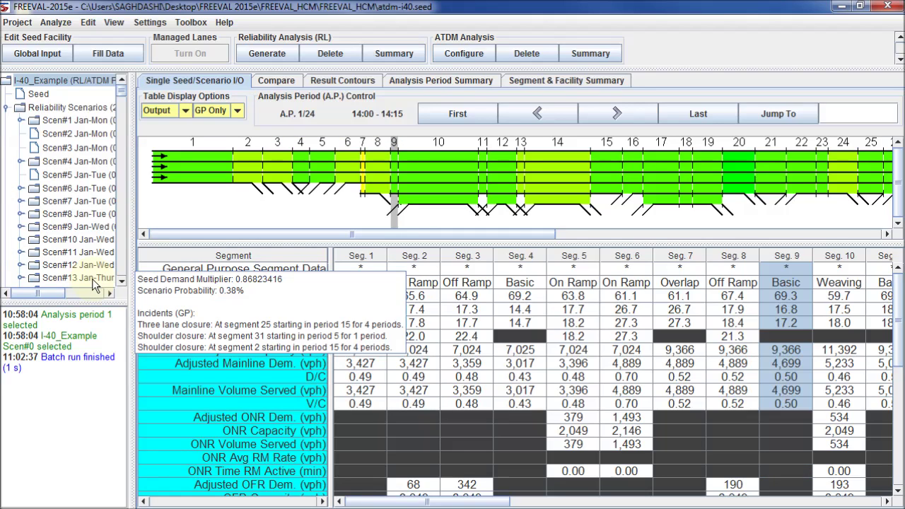
click(21, 278)
mouse_move(87, 259)
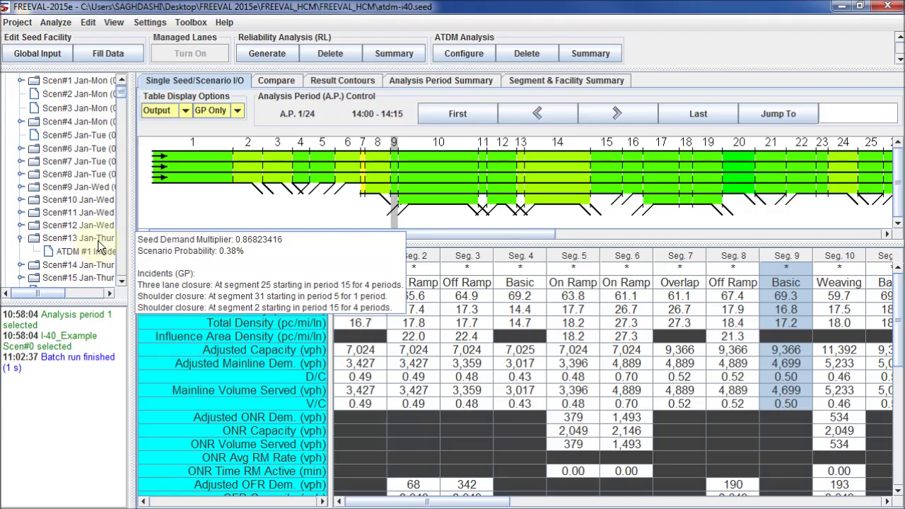
click(105, 241)
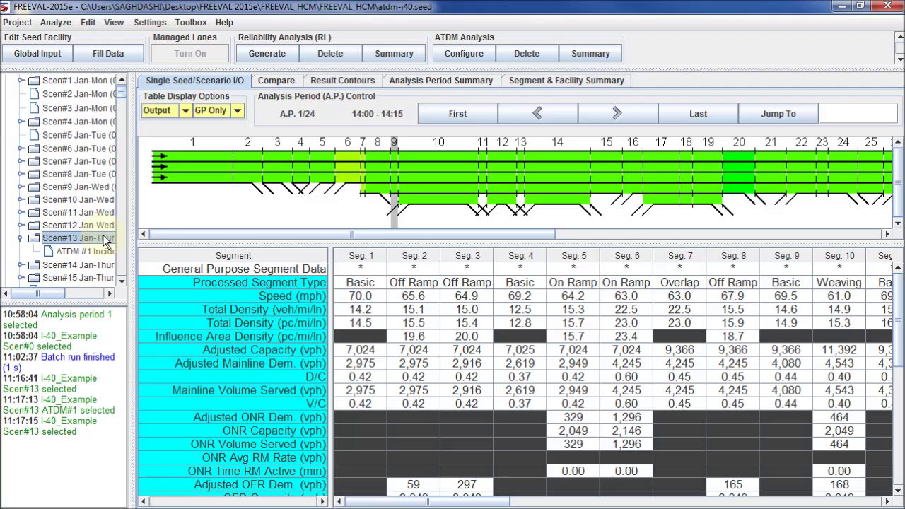
click(344, 81)
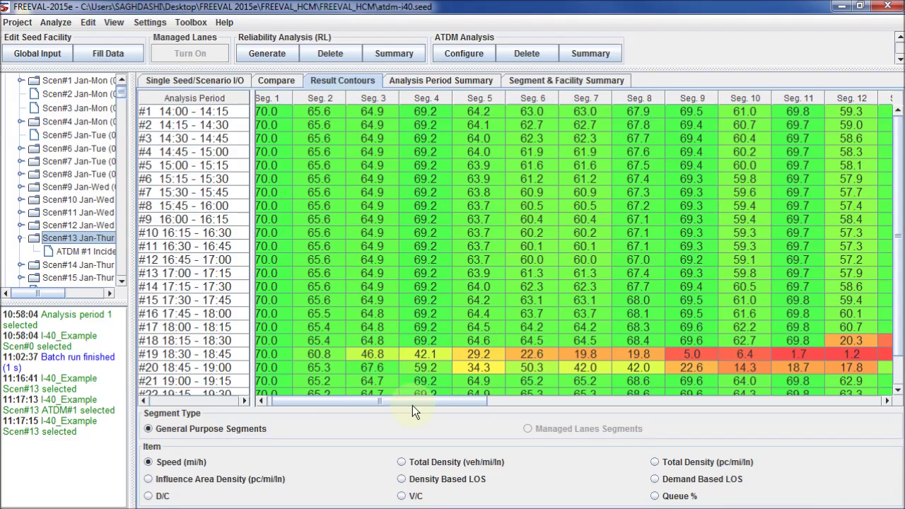
Compare Scen#13 contours with ATDM #1 applied around 18:00–18:15, then open ATDM Summary.
drag(412, 405, 524, 414)
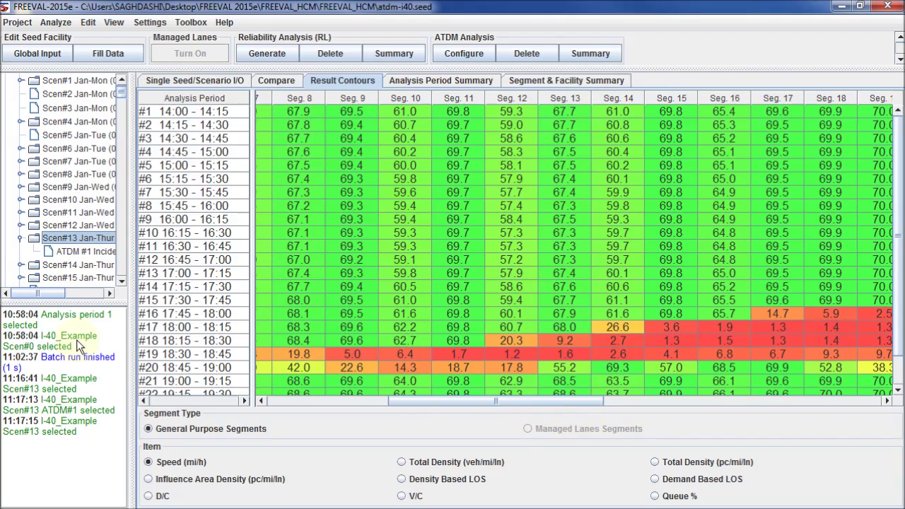
click(82, 252)
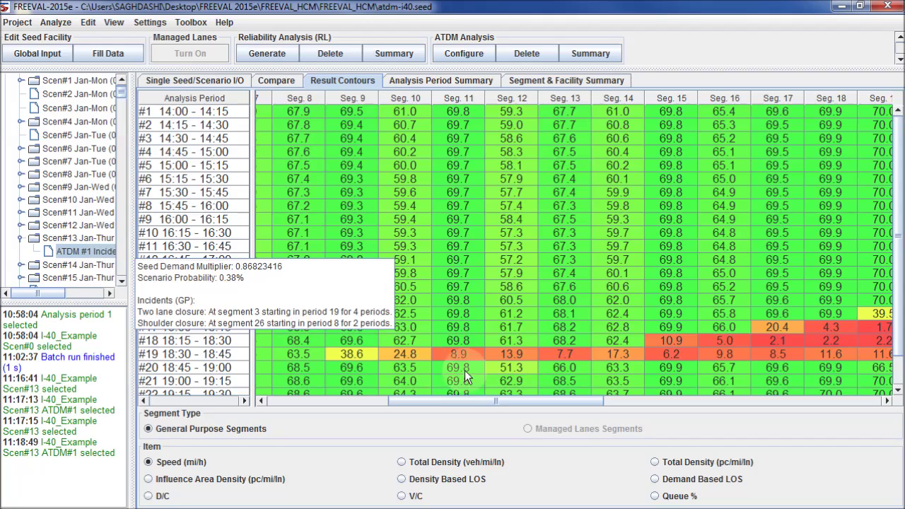
drag(466, 399, 556, 405)
click(491, 327)
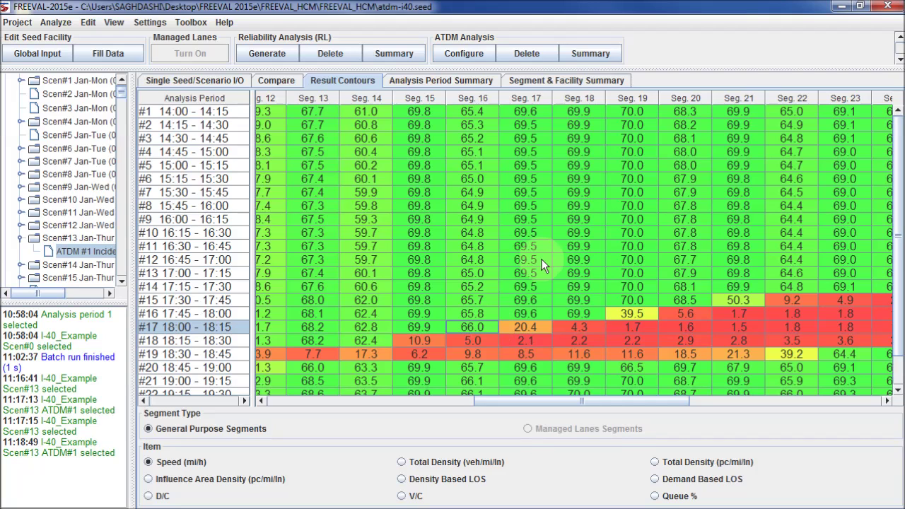
click(614, 52)
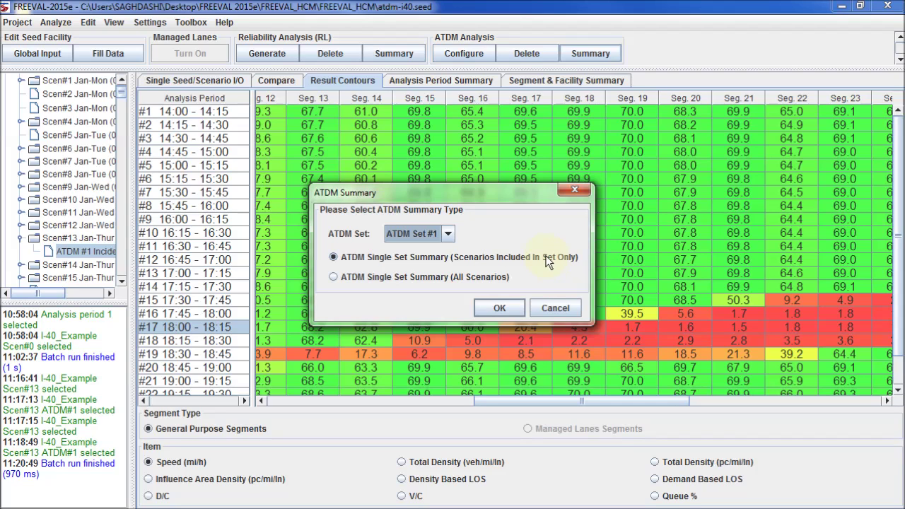
Generate the in-set-only ATDM Set #1 summary, showing mean TTI falling from 1.89 to 1.65.
click(508, 306)
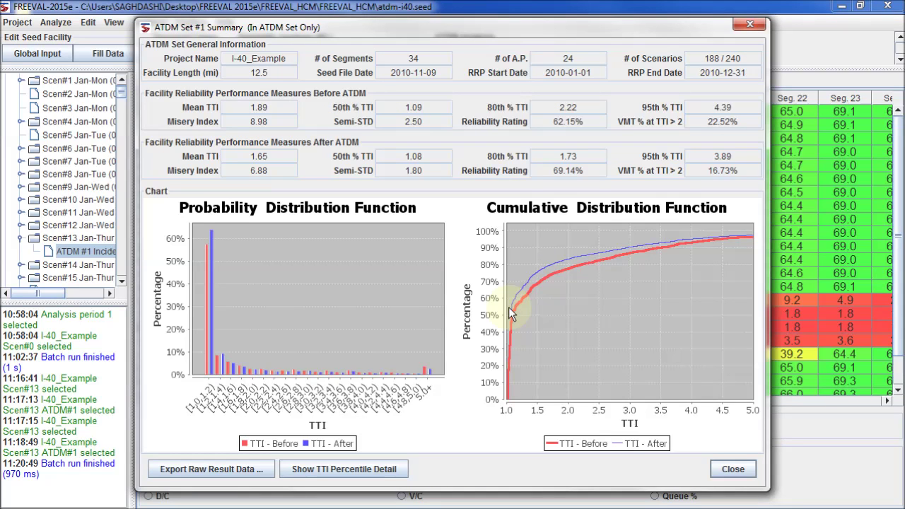